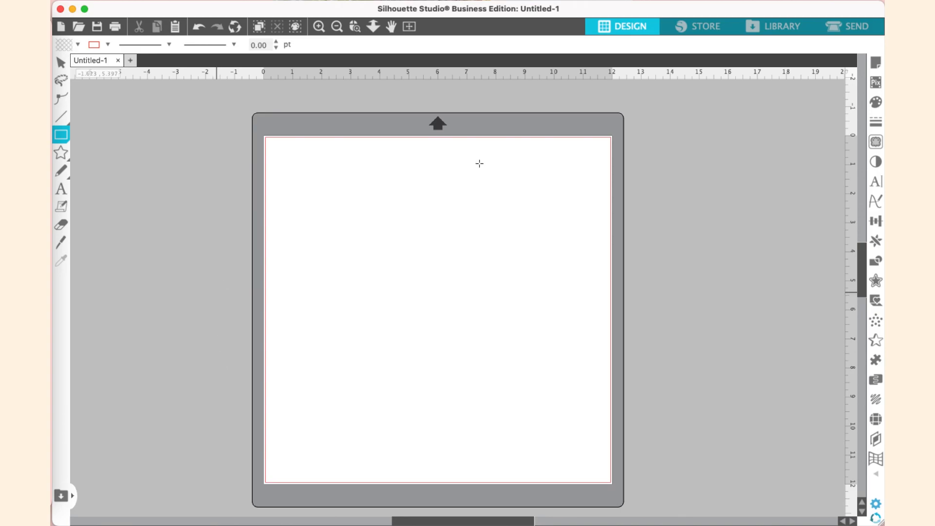
Open the library and browse through the folders to the Patterns folder
{"action": "left_click", "coordinate": [779, 28]}
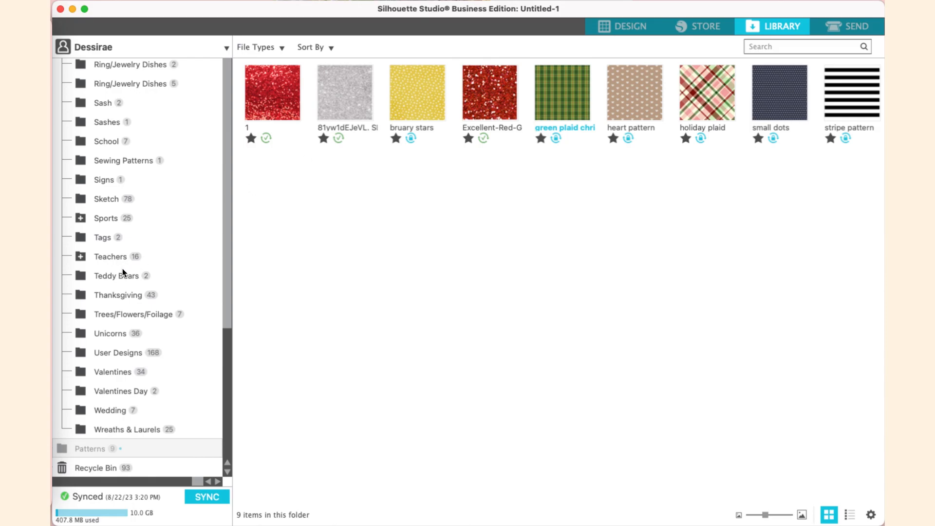
{"action": "scroll", "coordinate": [122, 268], "scroll_direction": "up", "scroll_amount": 10}
{"action": "scroll", "coordinate": [119, 194], "scroll_direction": "up", "scroll_amount": 8}
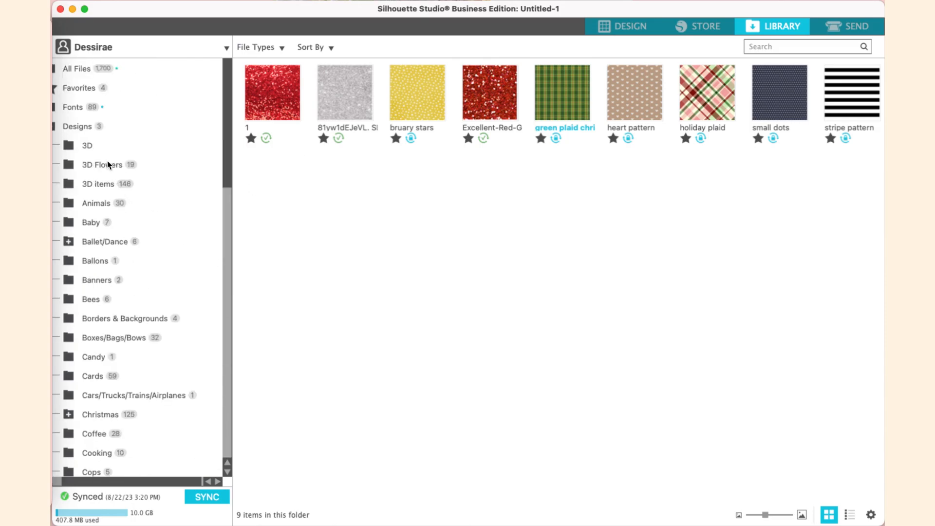
{"action": "left_click", "coordinate": [88, 67]}
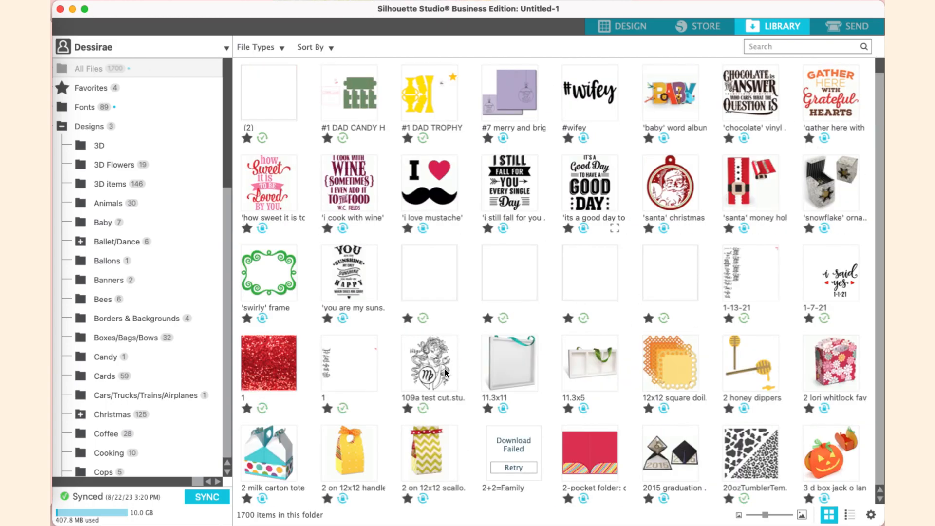
{"action": "scroll", "coordinate": [147, 218], "scroll_direction": "down", "scroll_amount": 15}
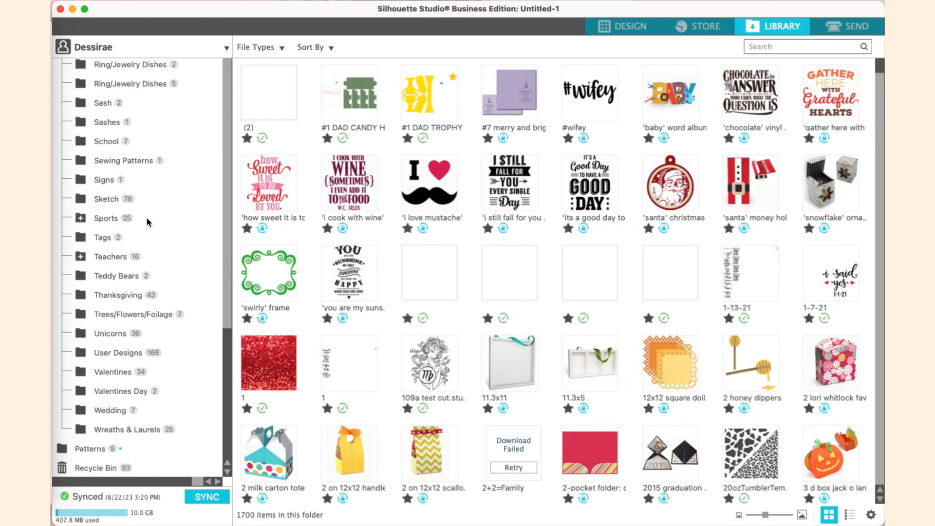
{"action": "left_click", "coordinate": [87, 450]}
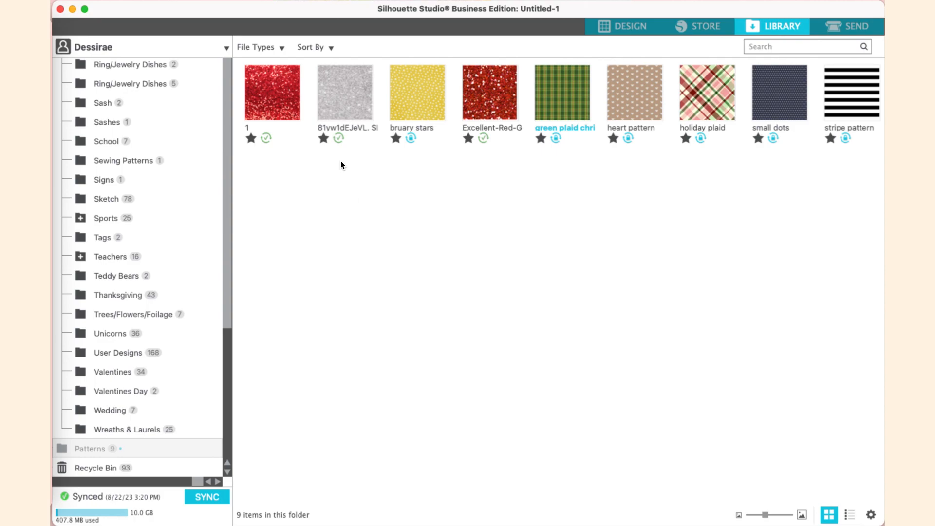
Import the Cow Print Smiley Pattern.jpg image from Documents into the library
{"action": "left_click", "coordinate": [141, 0]}
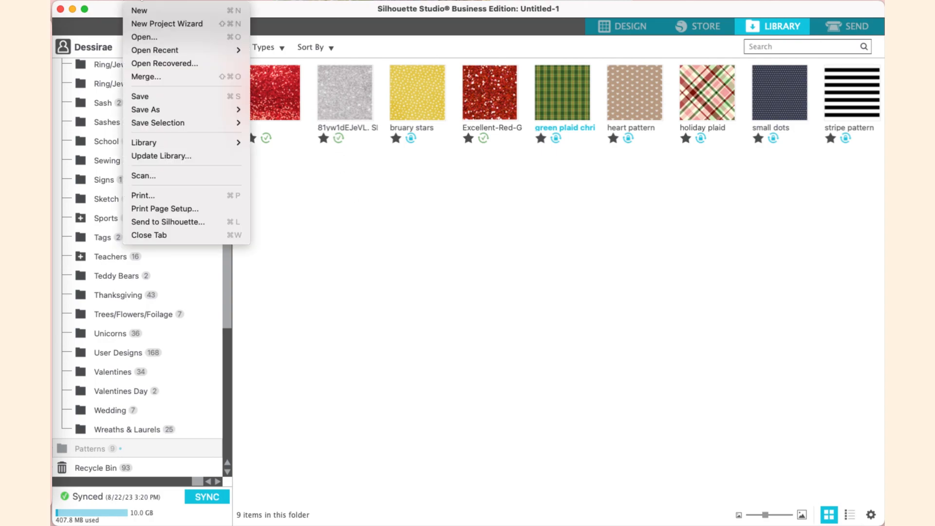
{"action": "mouse_move", "coordinate": [164, 146]}
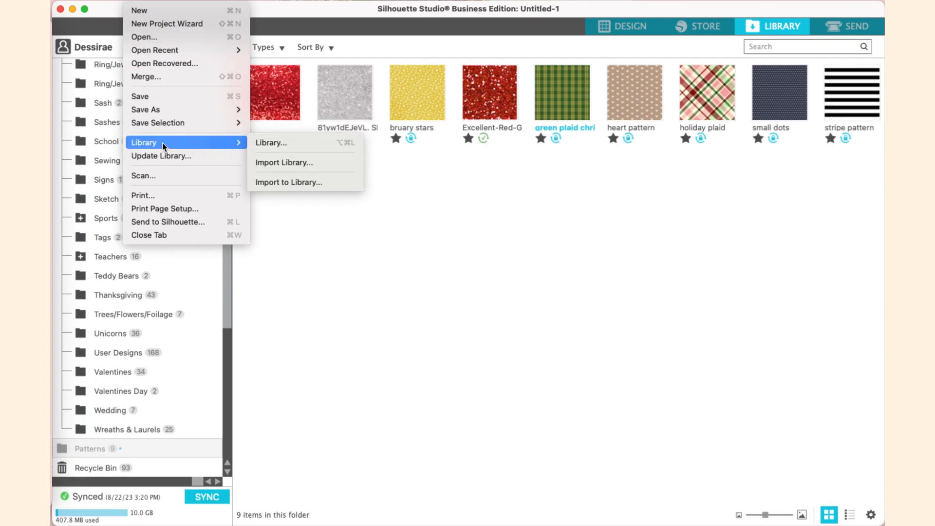
{"action": "left_click", "coordinate": [277, 183]}
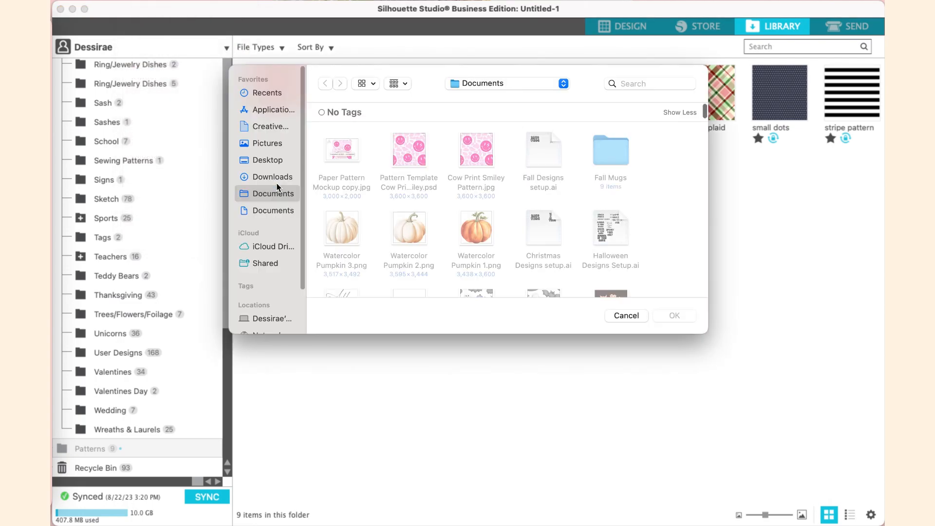
{"action": "double_click", "coordinate": [475, 139]}
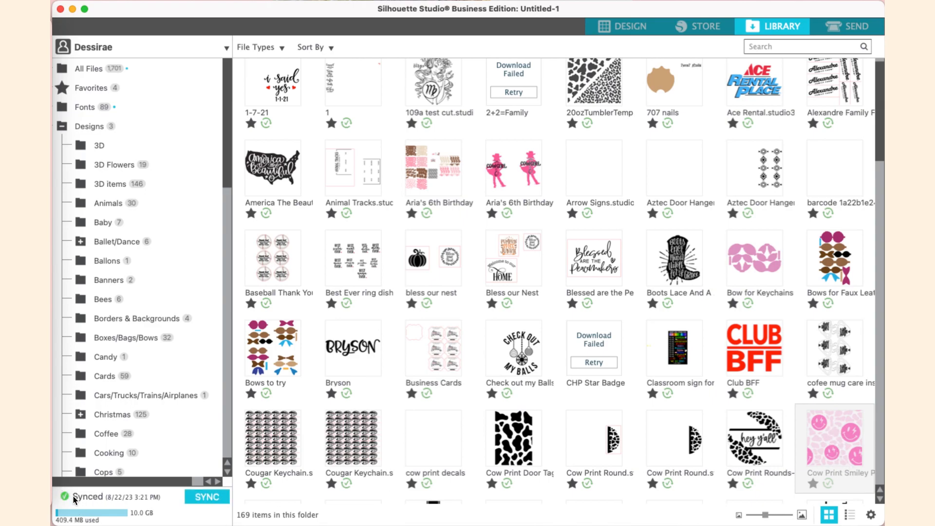
Move the imported Cow Print Smiley Pattern into the Patterns folder and open that folder
{"action": "scroll", "coordinate": [142, 428], "scroll_direction": "down", "scroll_amount": 10}
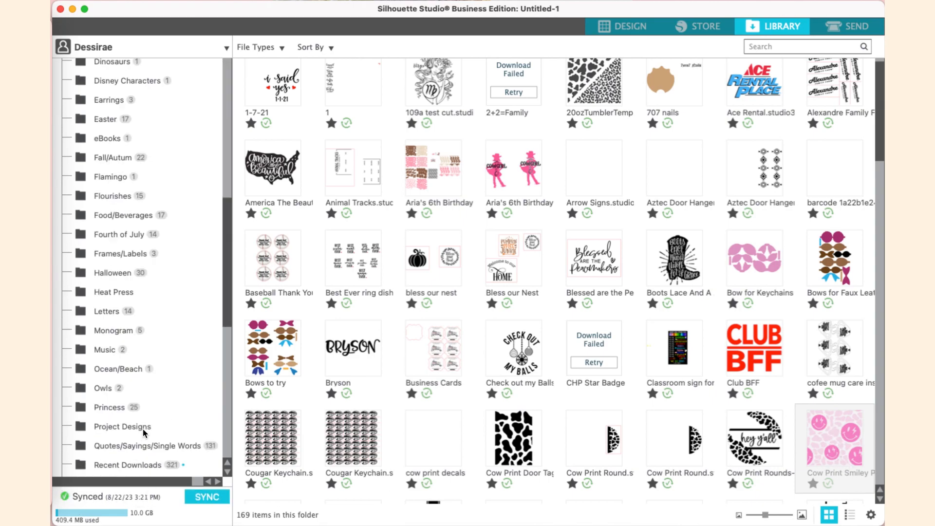
{"action": "scroll", "coordinate": [142, 428], "scroll_direction": "down", "scroll_amount": 10}
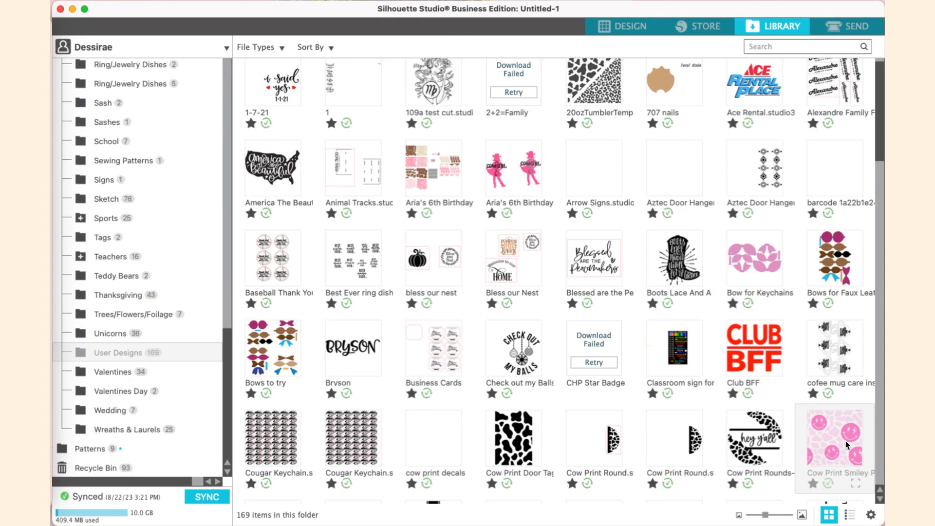
{"action": "left_click_drag", "start_coordinate": [845, 440], "coordinate": [103, 449]}
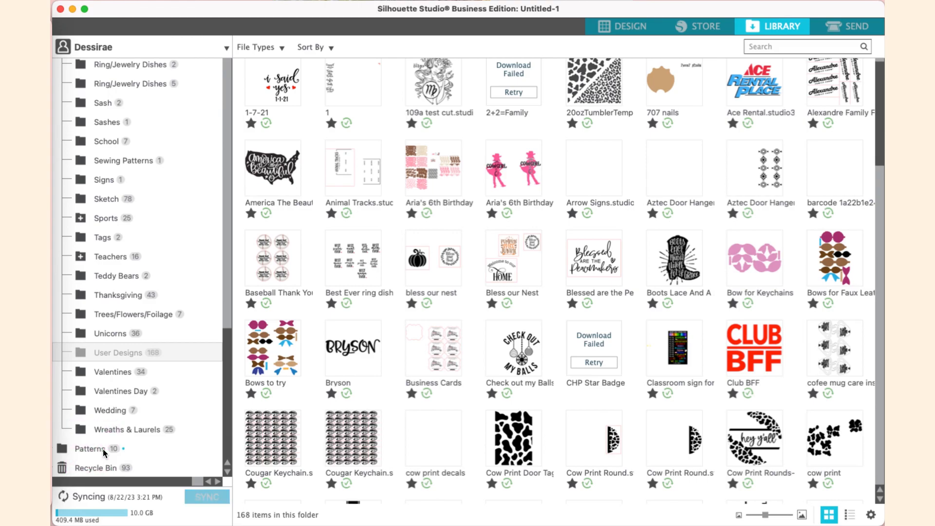
{"action": "left_click", "coordinate": [103, 449]}
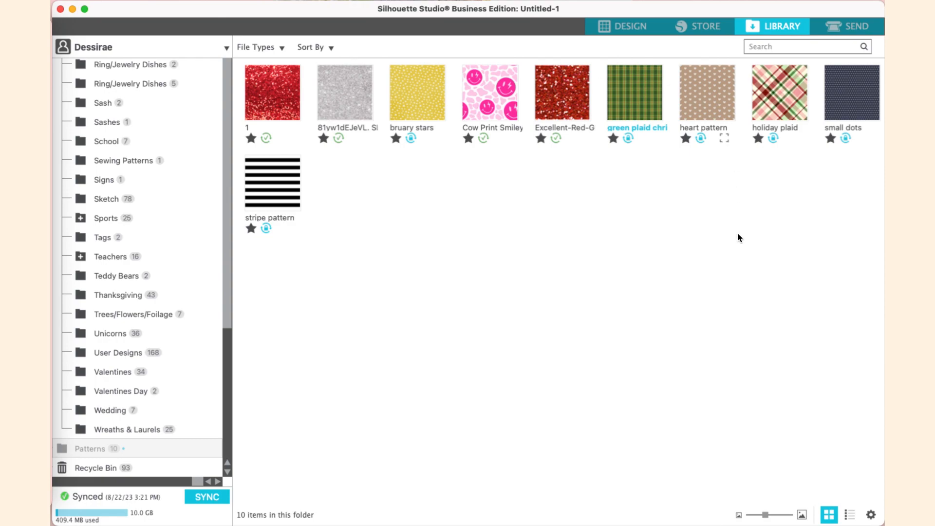
Return to the design area and delete the pattern image placed on the mat
{"action": "left_click", "coordinate": [628, 27]}
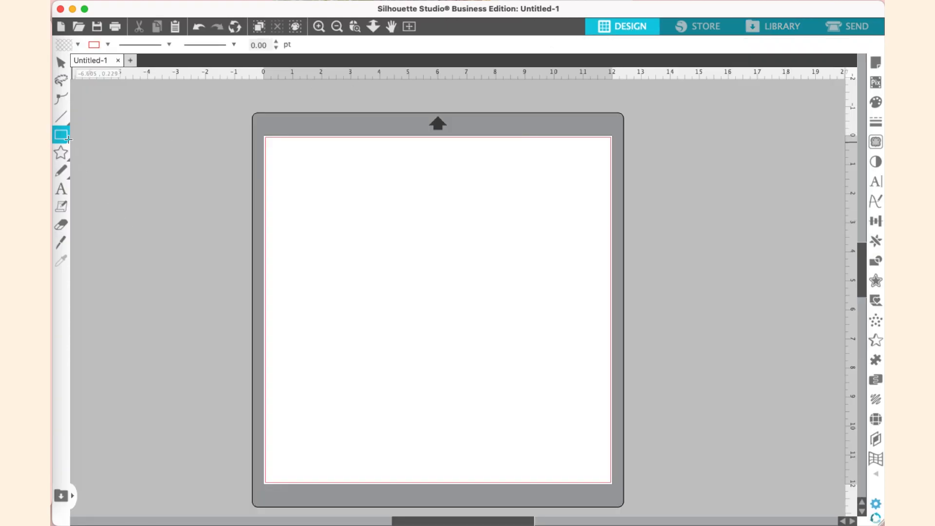
{"action": "left_click", "coordinate": [63, 137]}
{"action": "left_click", "coordinate": [78, 135]}
{"action": "left_click_drag", "start_coordinate": [344, 220], "coordinate": [570, 432]}
{"action": "left_click_drag", "start_coordinate": [542, 367], "coordinate": [338, 130]}
{"action": "key", "text": "Delete"}
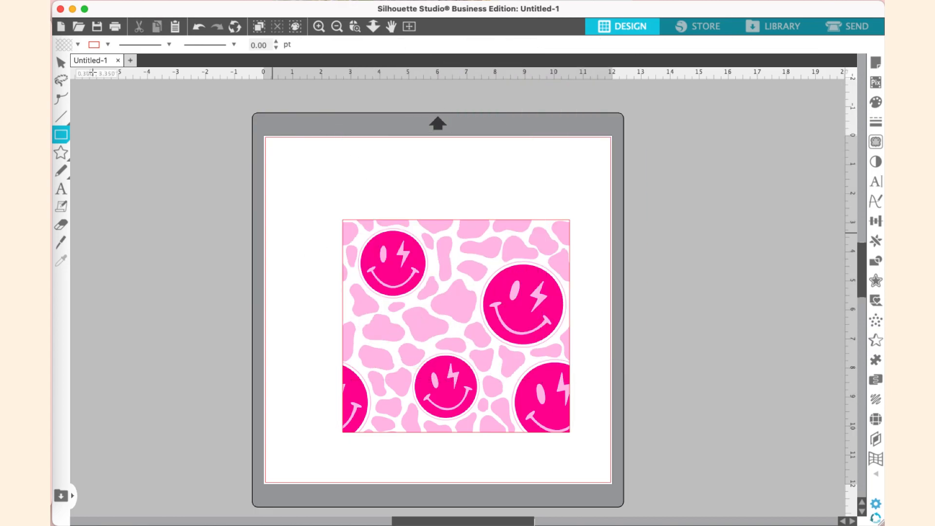
{"action": "left_click", "coordinate": [62, 63]}
{"action": "left_click", "coordinate": [346, 276]}
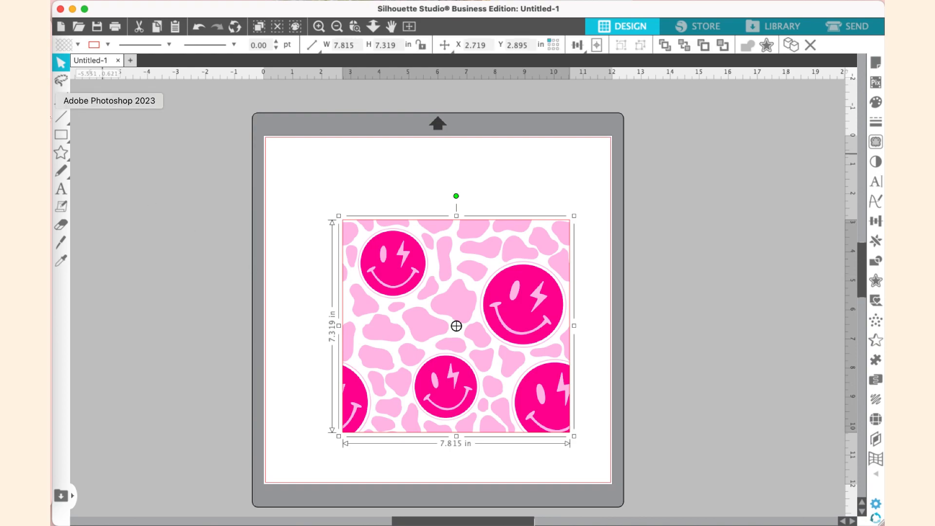
{"action": "key", "text": "Delete"}
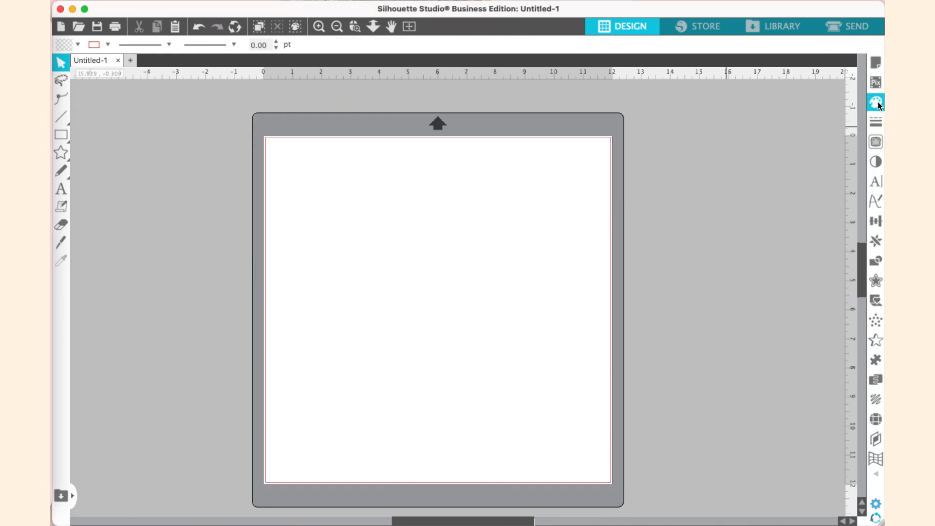
Set a teal fill colour and draw a rectangle about 8.8 by 9.2 inches on the mat
{"action": "left_click", "coordinate": [877, 102]}
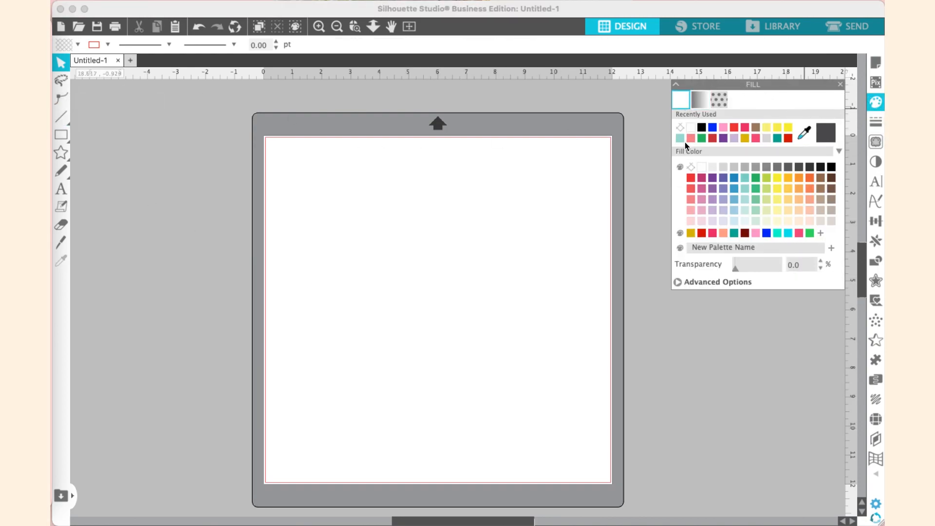
{"action": "left_click", "coordinate": [679, 139]}
{"action": "left_click", "coordinate": [62, 134]}
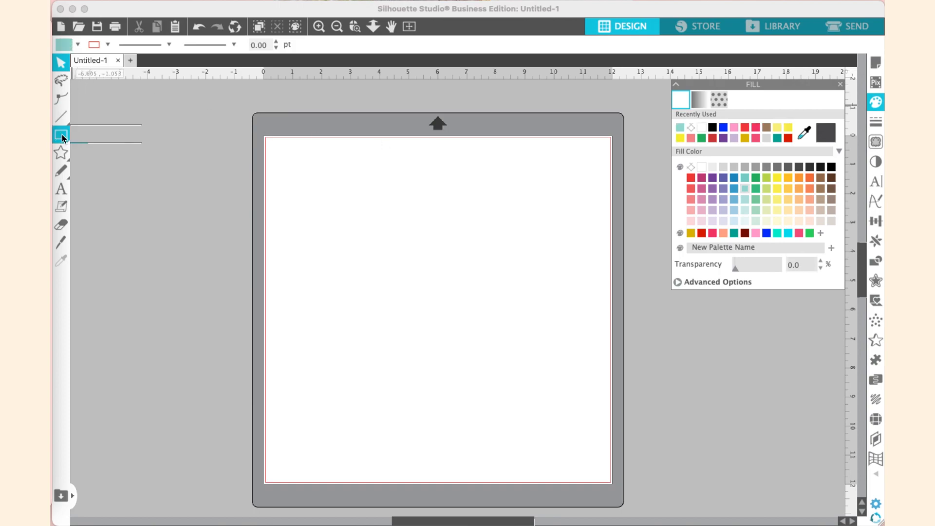
{"action": "left_click_drag", "start_coordinate": [310, 167], "coordinate": [565, 433]}
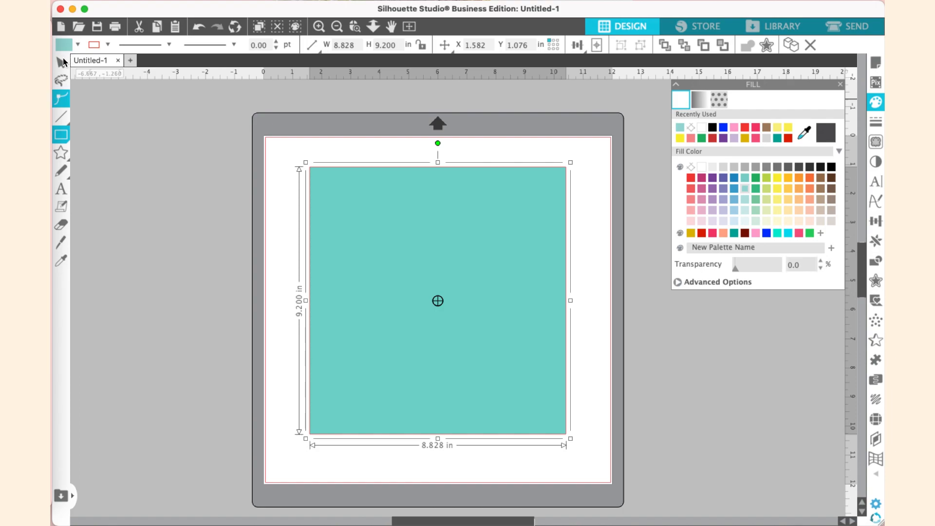
{"action": "left_click", "coordinate": [68, 65]}
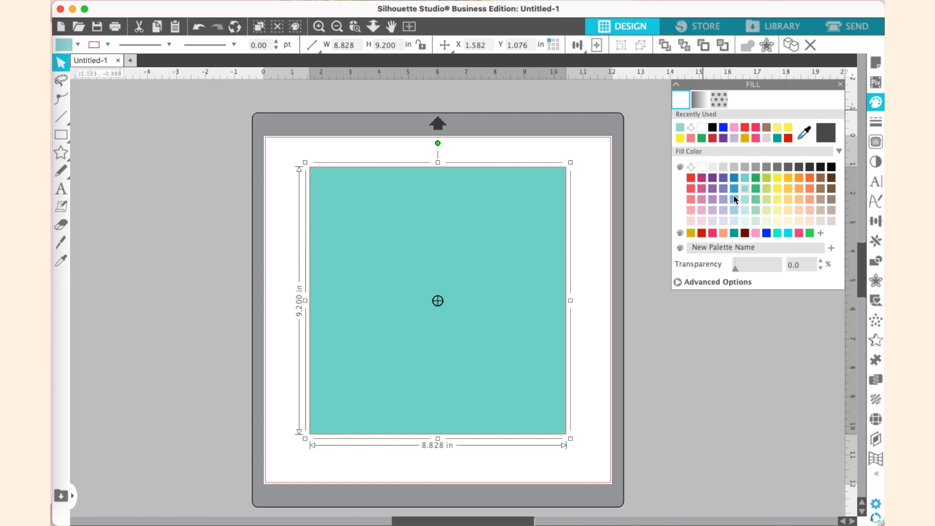
Fill the rectangle with the Cow Print Smiley Pattern from the pattern fills
{"action": "left_click", "coordinate": [721, 100]}
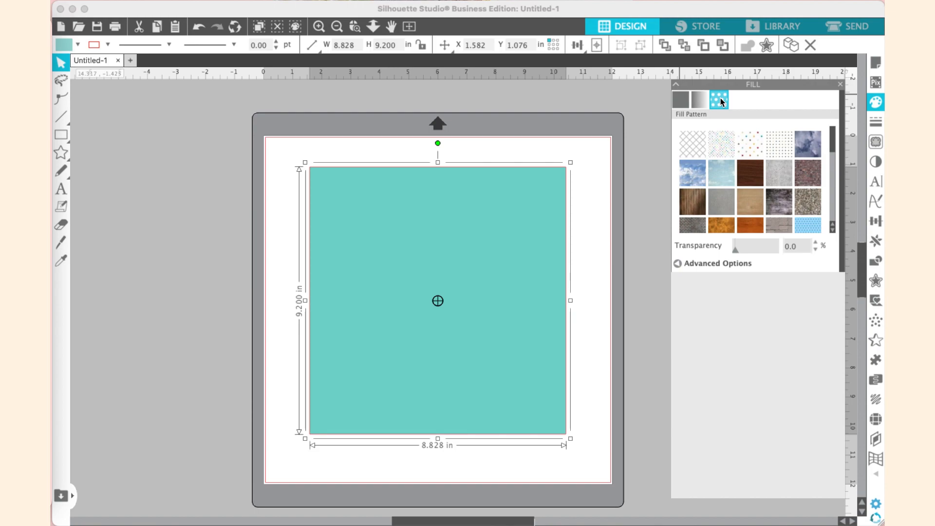
{"action": "scroll", "coordinate": [758, 170], "scroll_direction": "down", "scroll_amount": 10}
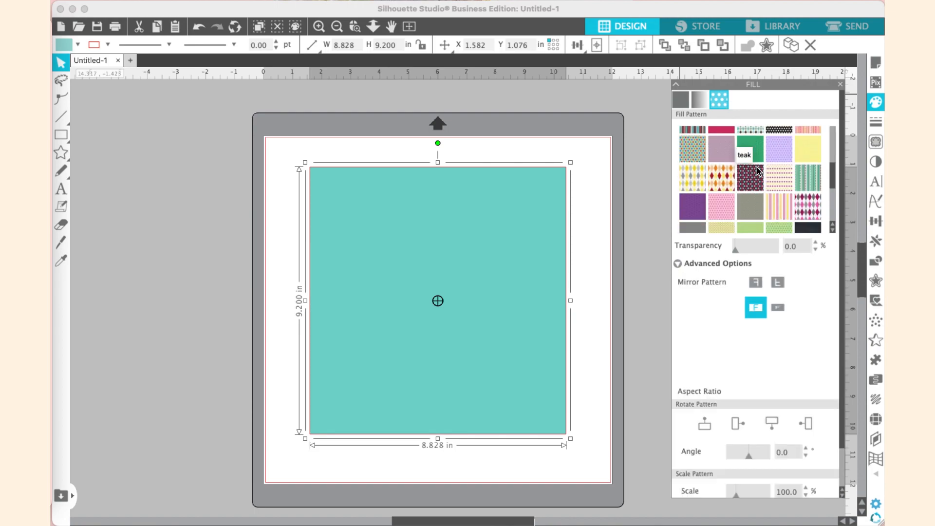
{"action": "scroll", "coordinate": [756, 170], "scroll_direction": "down", "scroll_amount": 5}
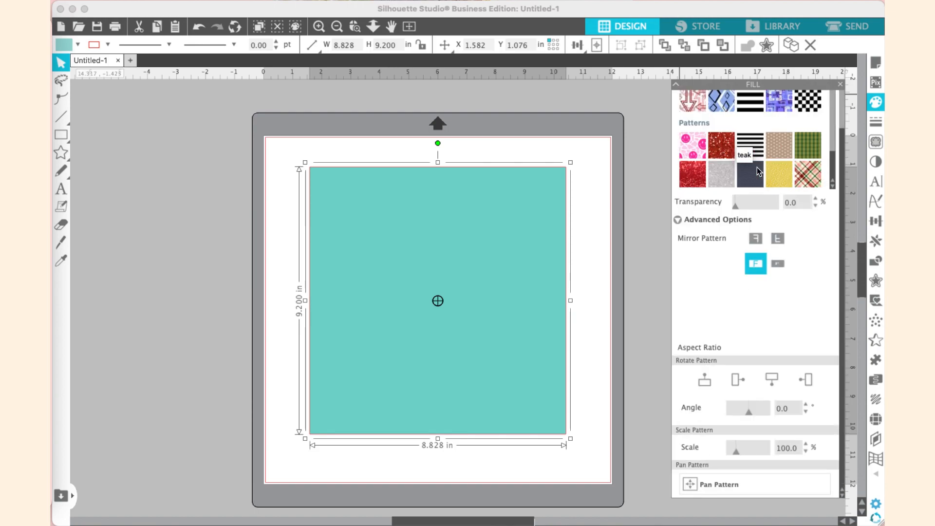
{"action": "left_click", "coordinate": [691, 147]}
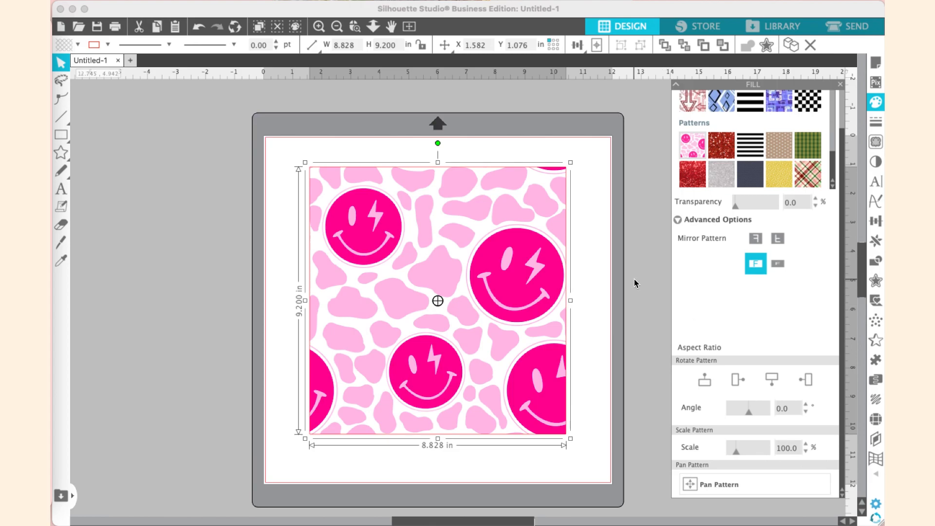
{"action": "left_click", "coordinate": [610, 296]}
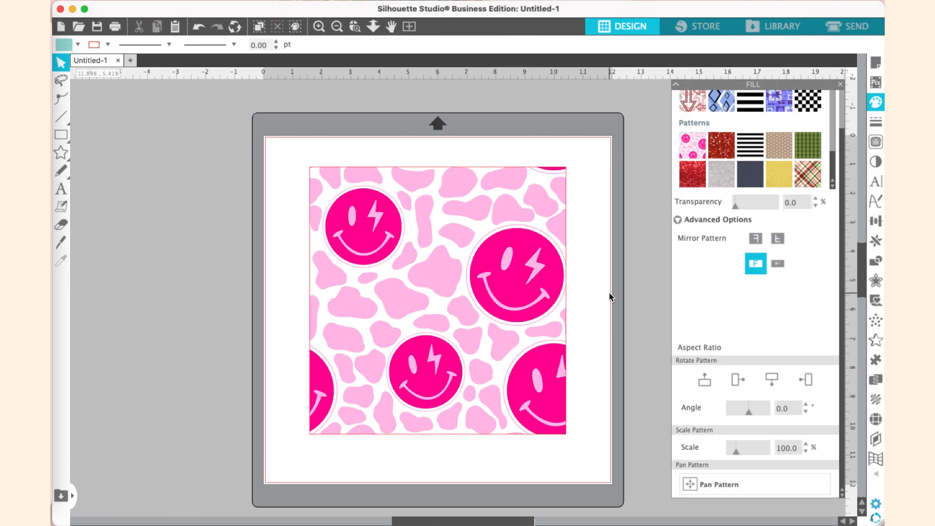
Adjust the rectangle's pattern scale with the slider to 267%
{"action": "left_click", "coordinate": [530, 286]}
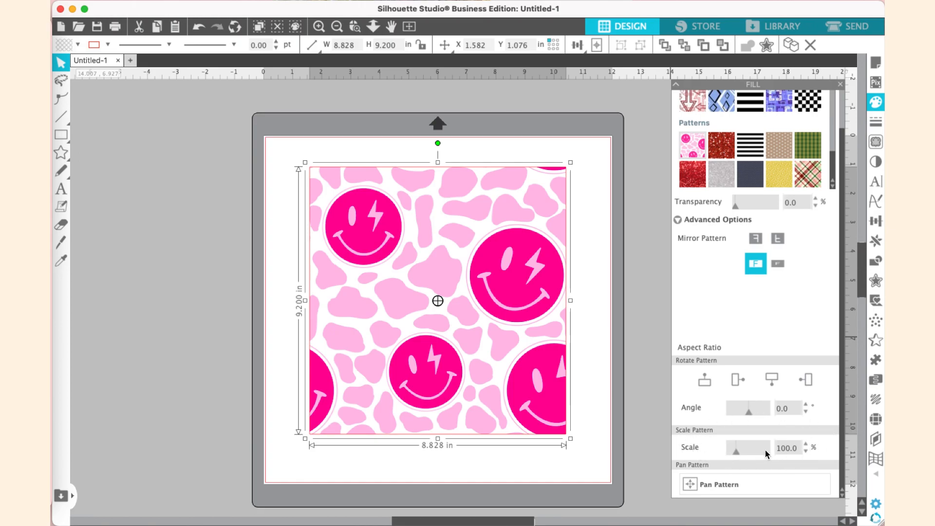
{"action": "left_click", "coordinate": [735, 452]}
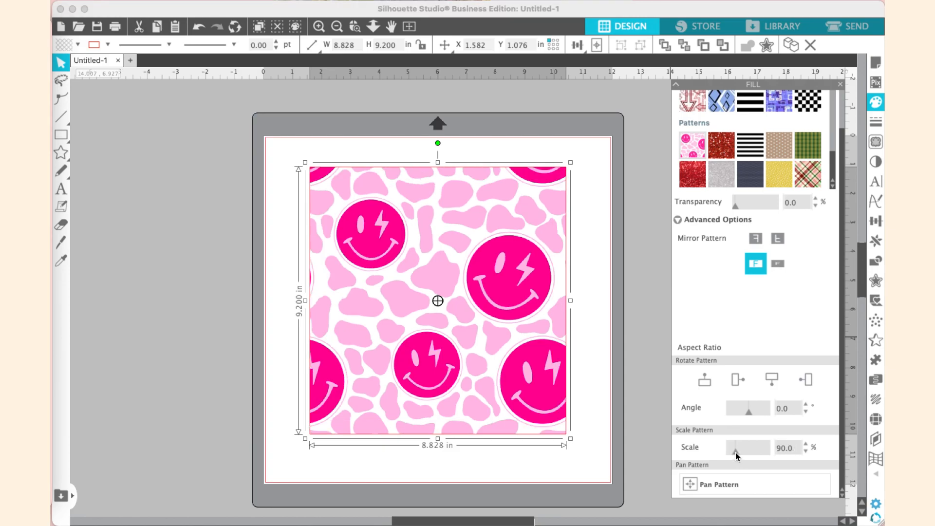
{"action": "left_click_drag", "start_coordinate": [733, 452], "coordinate": [731, 452]}
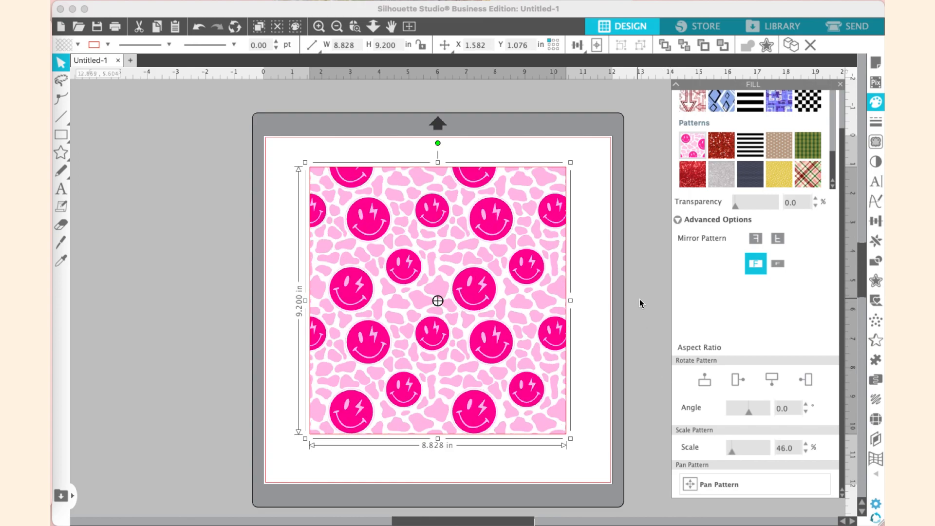
{"action": "left_click", "coordinate": [752, 449]}
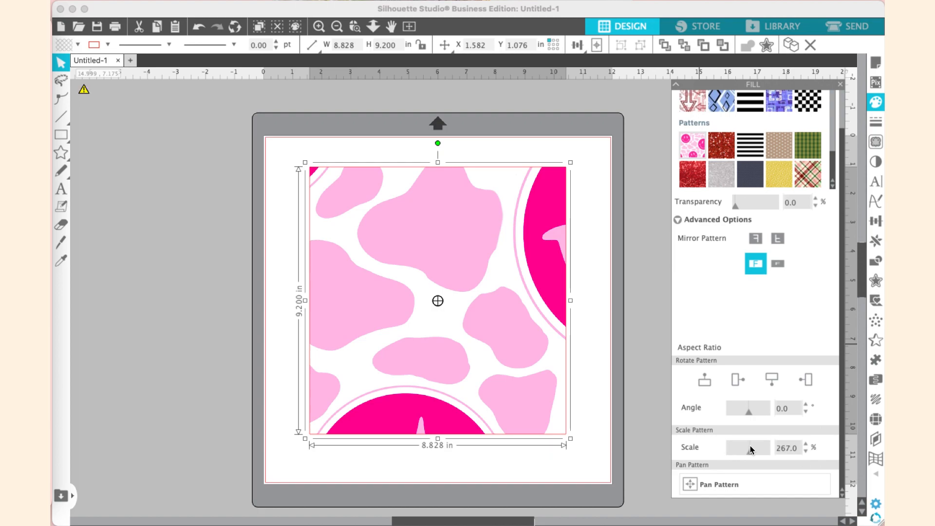
Pan the pattern inside the rectangle to reposition the smiley face
{"action": "mouse_move", "coordinate": [513, 345]}
{"action": "left_mouse_down"}
{"action": "mouse_move", "coordinate": [517, 316]}
{"action": "mouse_move", "coordinate": [514, 348]}
{"action": "left_mouse_up"}
{"action": "left_click", "coordinate": [715, 487]}
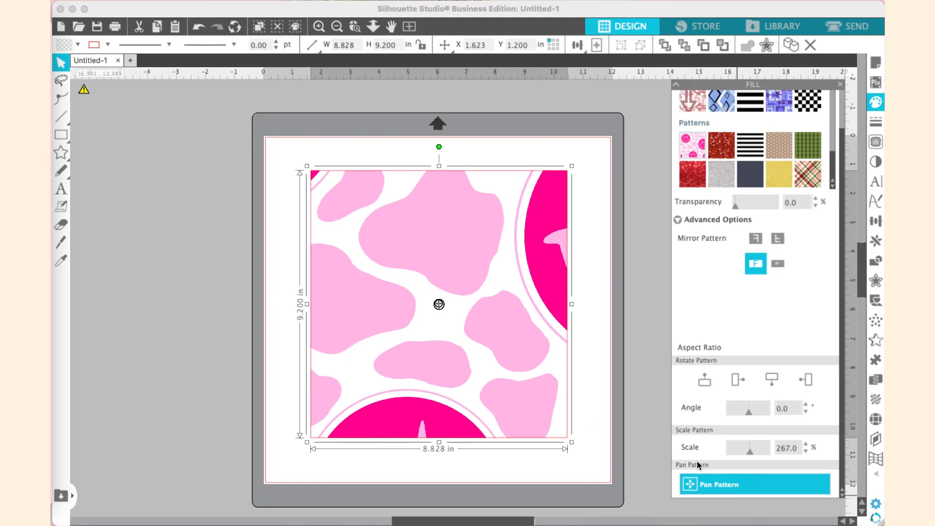
{"action": "left_click_drag", "start_coordinate": [456, 351], "coordinate": [454, 406]}
{"action": "left_click_drag", "start_coordinate": [440, 282], "coordinate": [464, 121]}
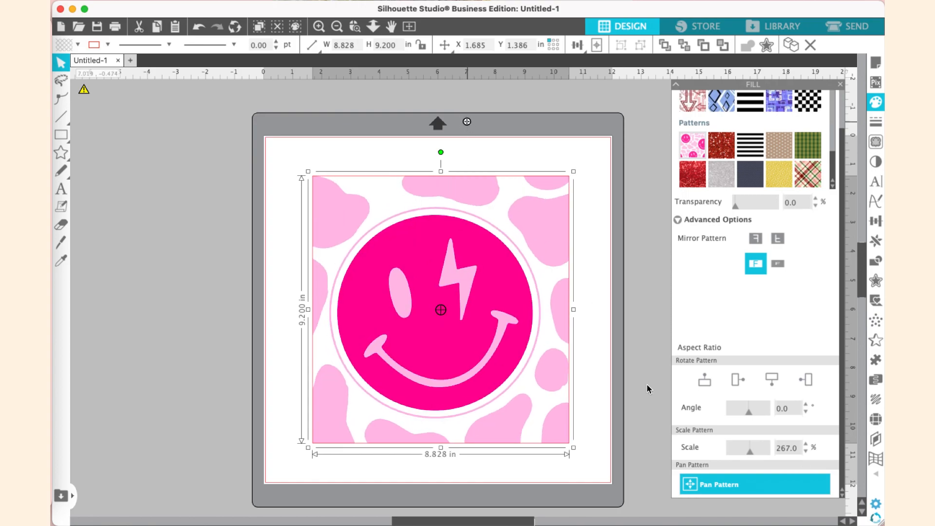
Set the pattern scale to 100%
{"action": "left_click", "coordinate": [742, 445]}
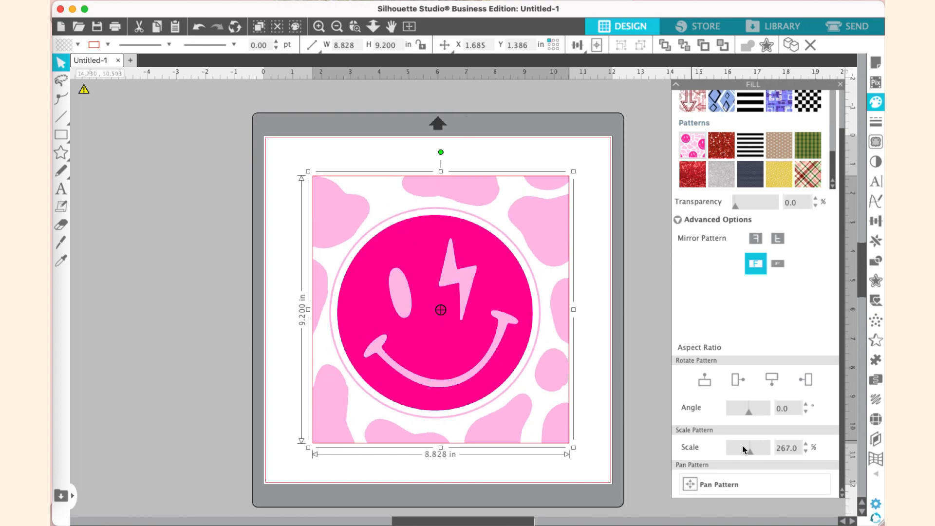
{"action": "double_click", "coordinate": [789, 447]}
{"action": "type", "text": "100"}
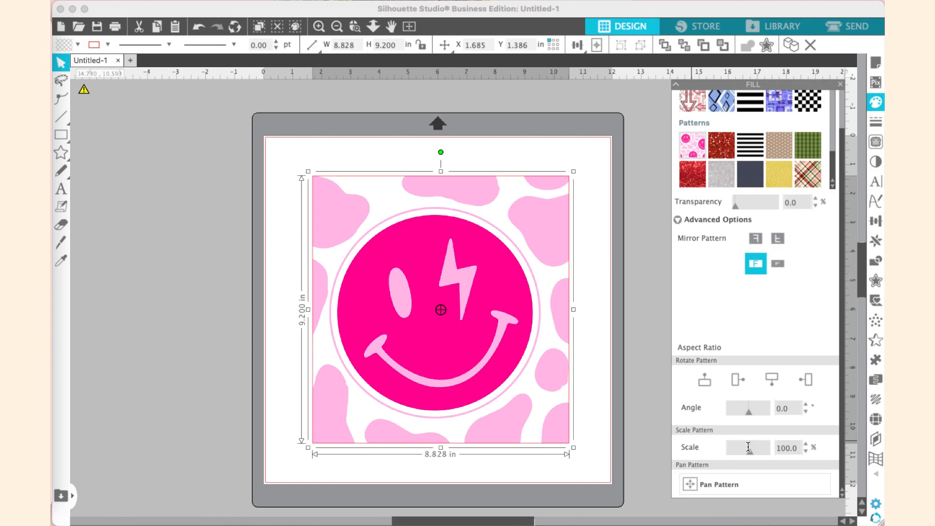
{"action": "key", "text": "Return"}
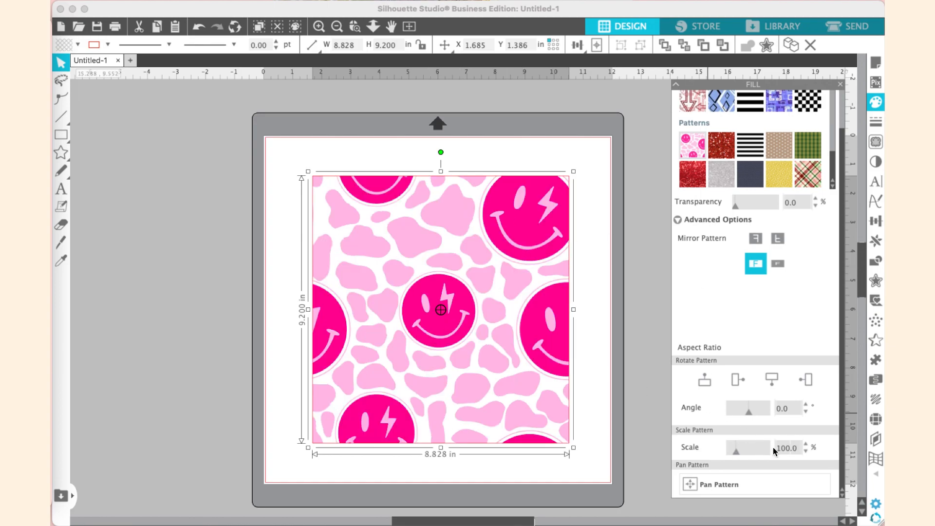
Set the pattern scale to 50% and deselect the rectangle
{"action": "left_click", "coordinate": [788, 448]}
{"action": "key", "text": "BackSpace"}
{"action": "key", "text": "BackSpace"}
{"action": "key", "text": "BackSpace"}
{"action": "type", "text": "50"}
{"action": "key", "text": "Return"}
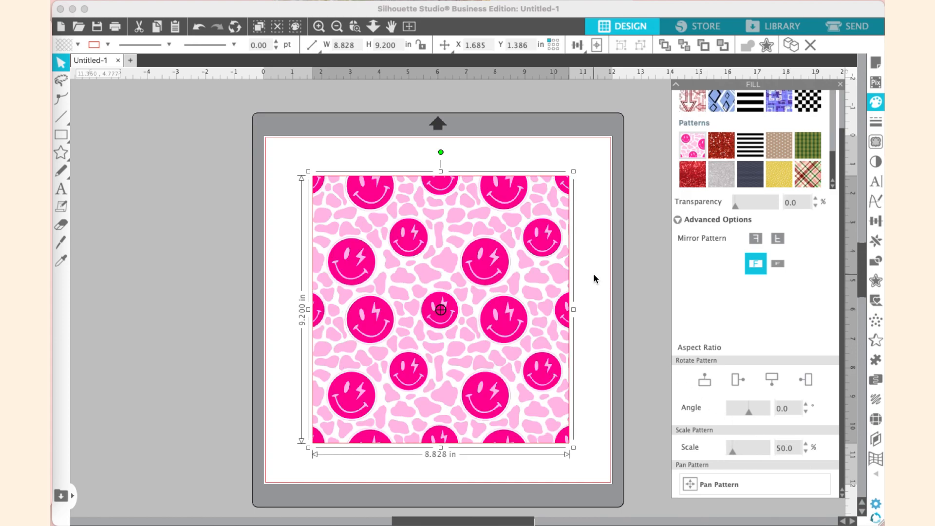
{"action": "left_click", "coordinate": [599, 290]}
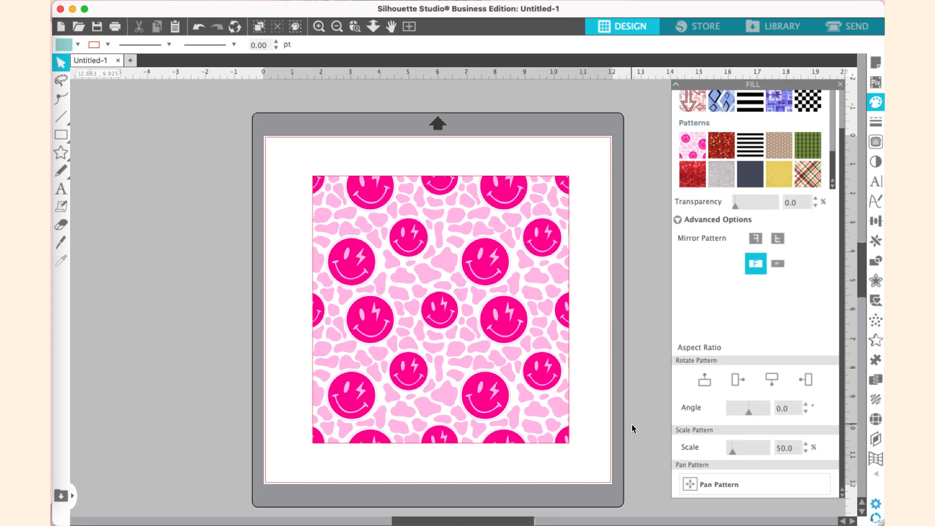